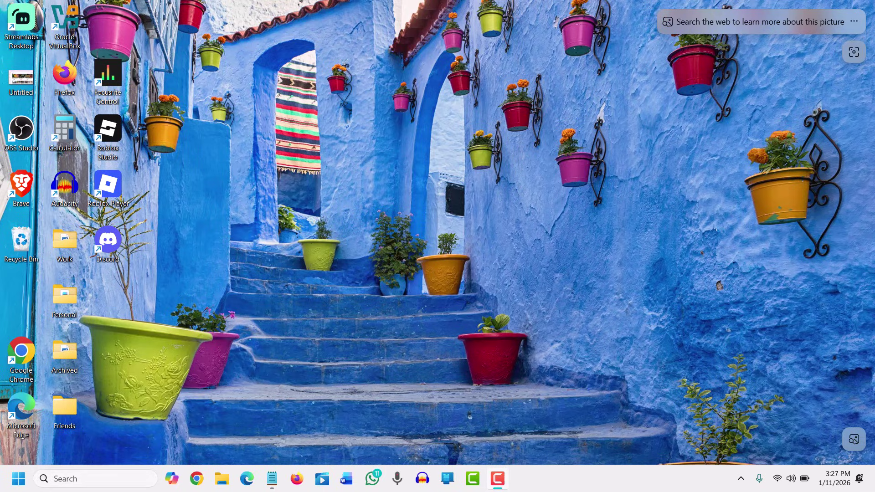
Open the user Temp folder by running %temp% from the Run dialog.
click(95, 479)
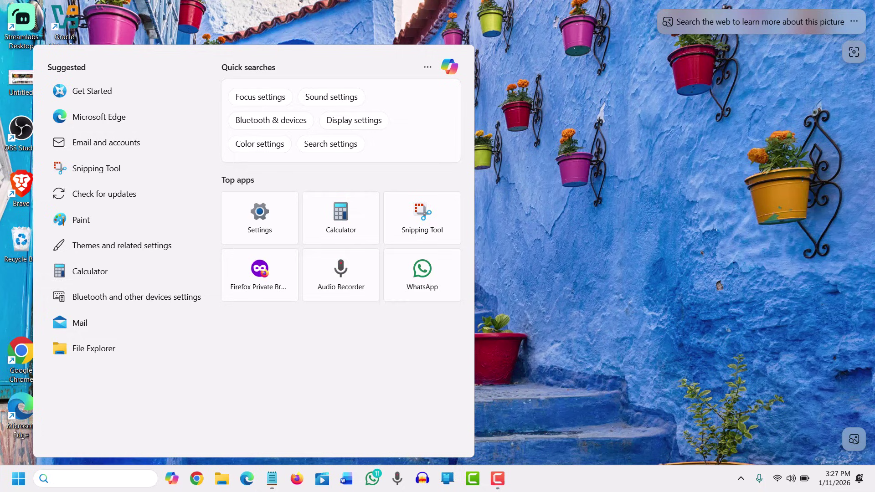
text(run)
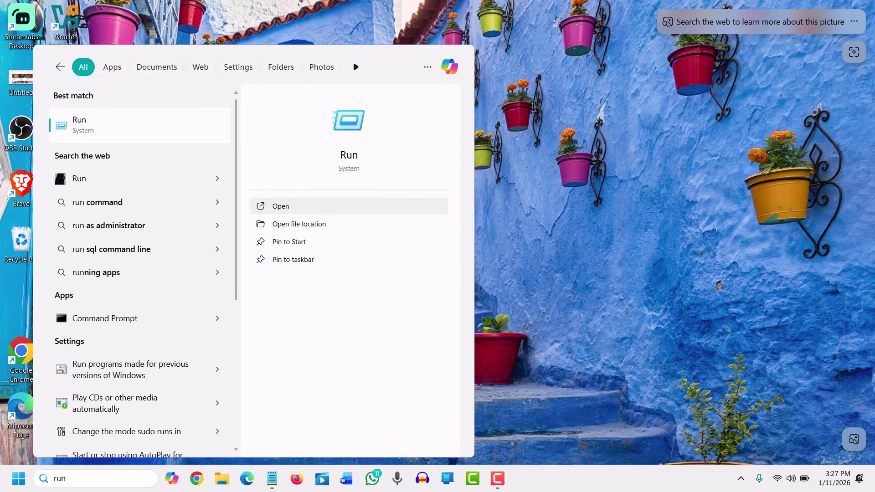
click(281, 206)
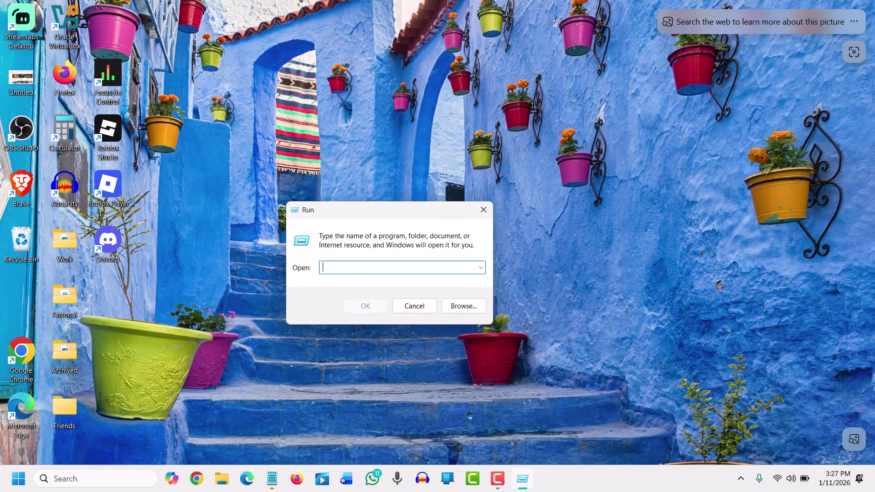
text(%temp%)
key(Return)
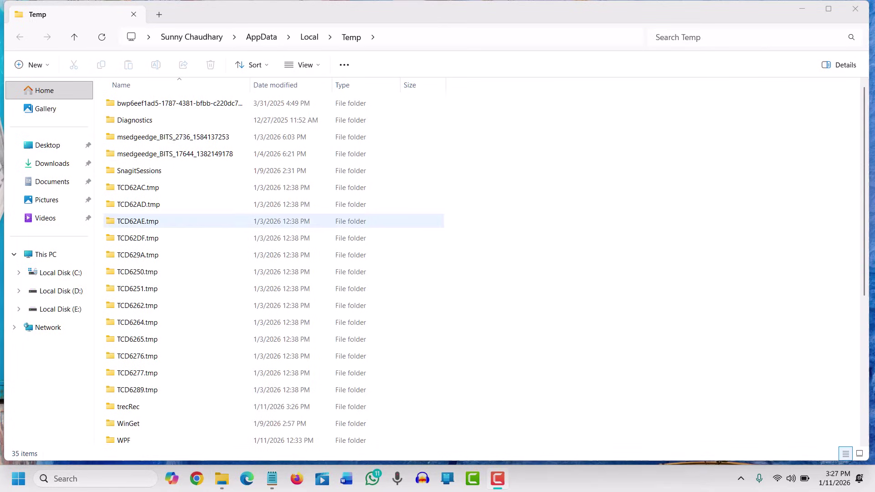
Permanently delete all 35 items in the user Temp folder, skipping files still in use.
scroll(273, 305, down, 5)
scroll(273, 319, up, 5)
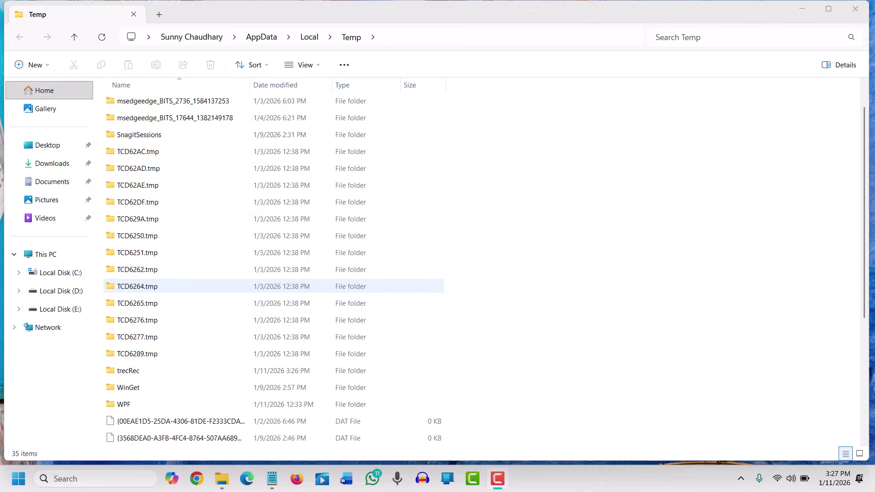
right_click(486, 234)
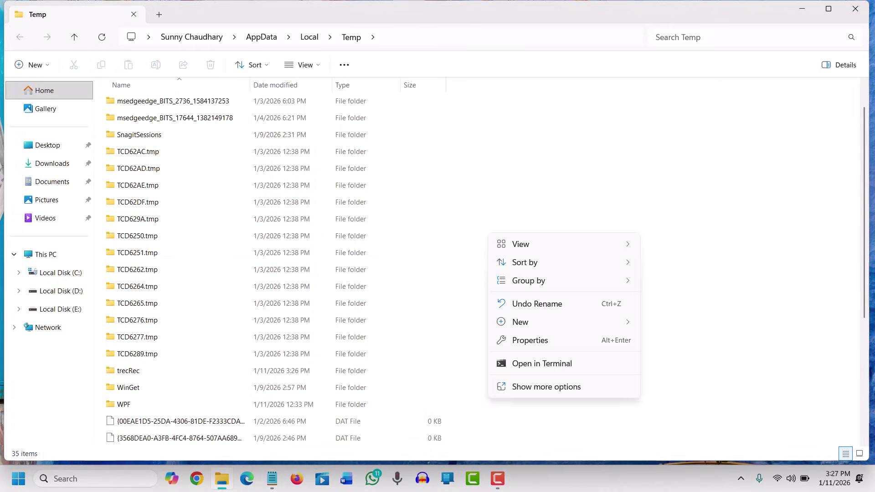
click(484, 234)
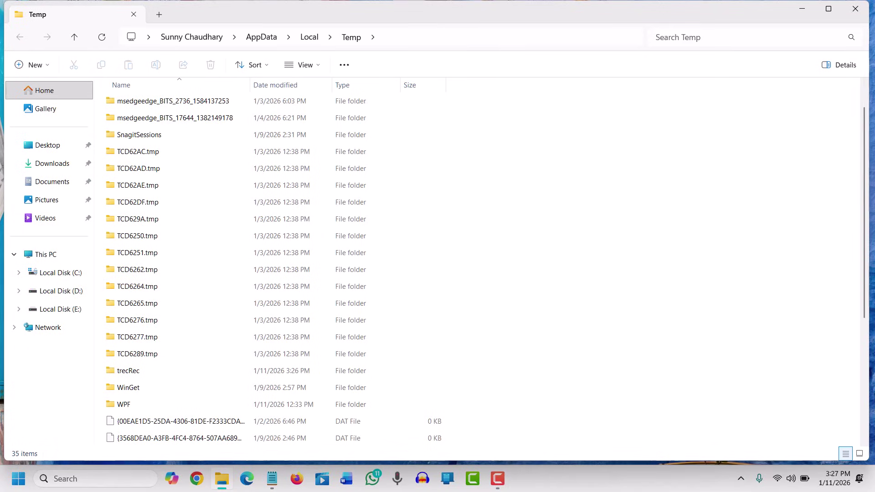
key(ctrl+a)
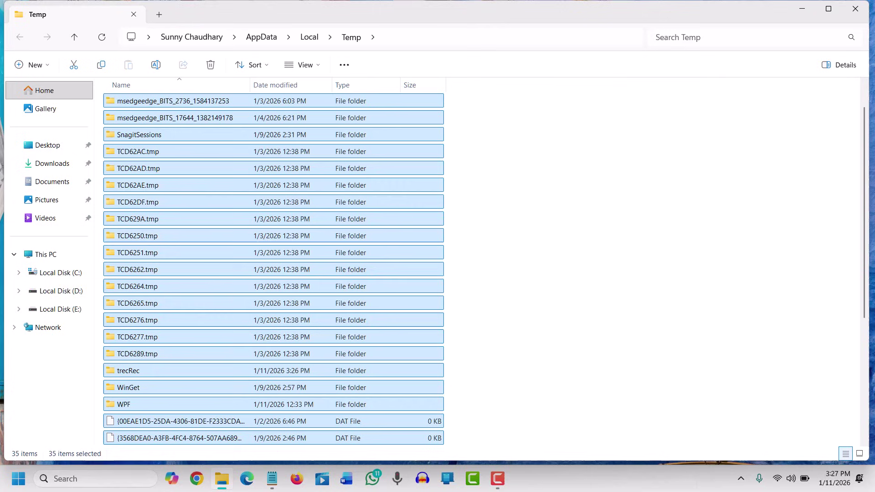
key(shift+Delete)
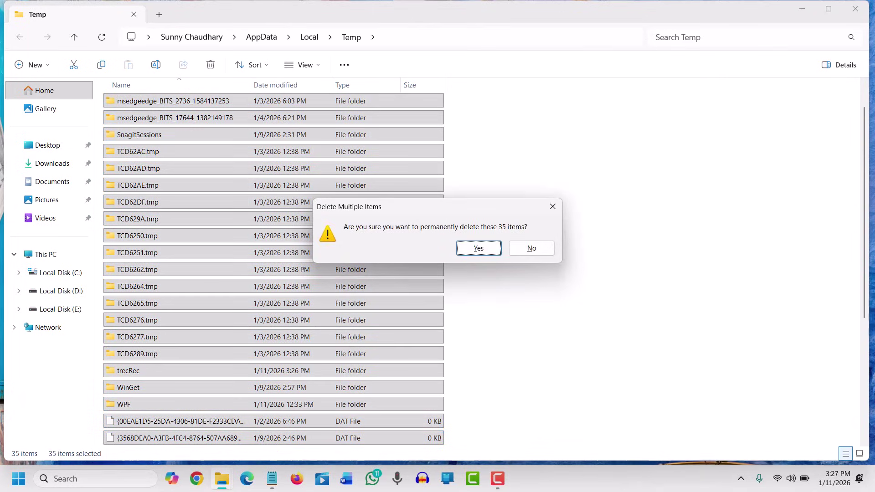
key(Return)
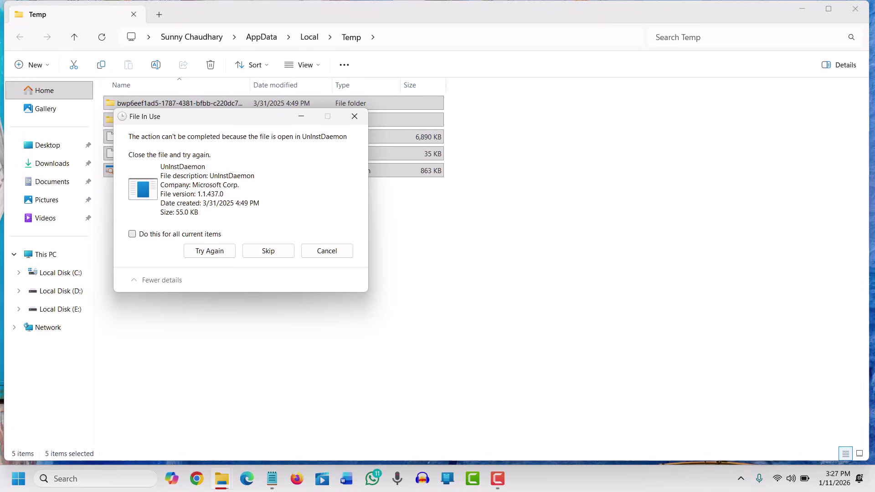
click(132, 234)
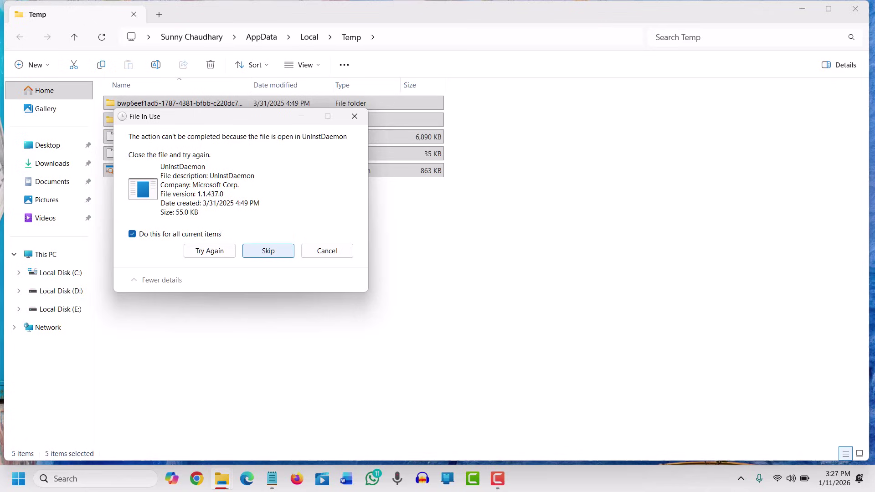
click(268, 251)
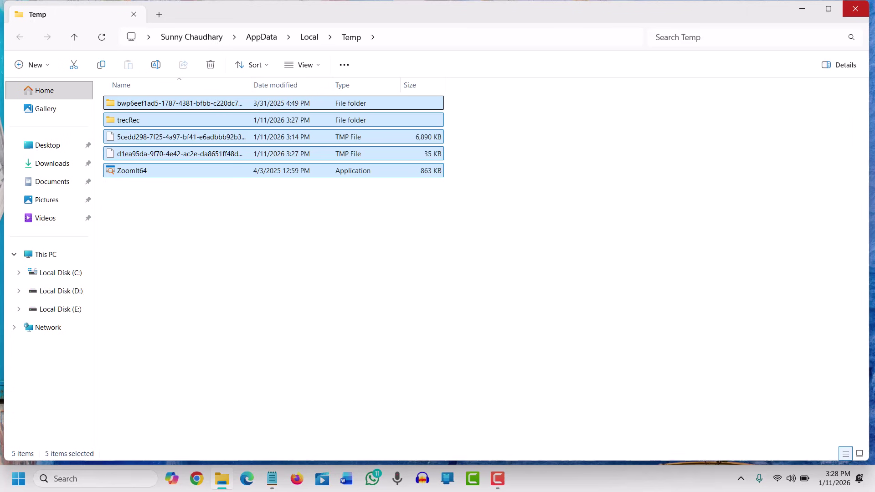
Close Explorer and open C:\Windows\Temp by running 'temp' from the Run dialog.
click(855, 8)
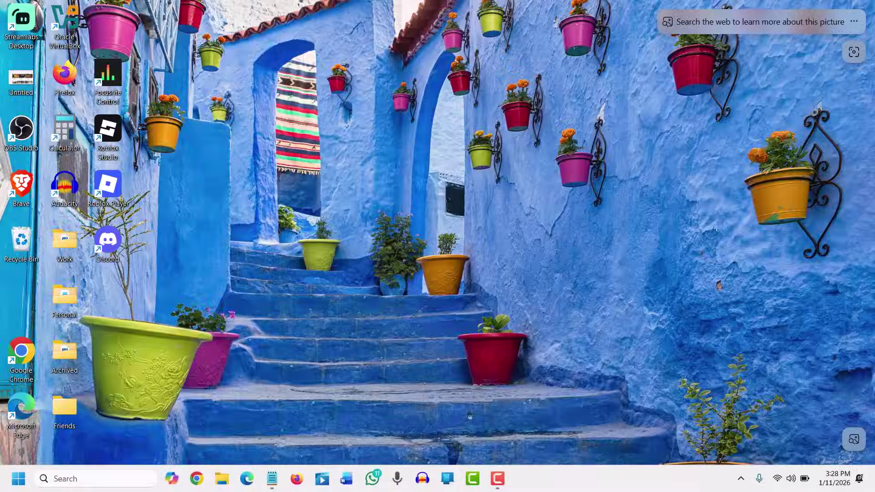
click(63, 478)
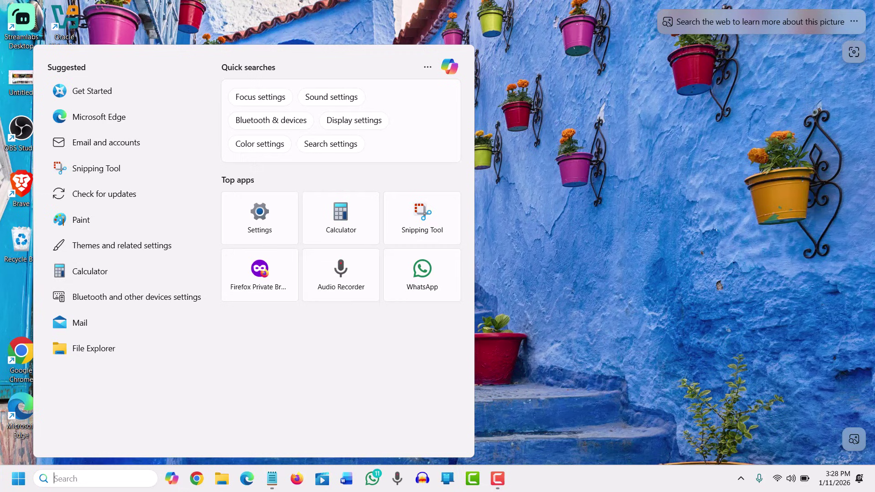
text(run)
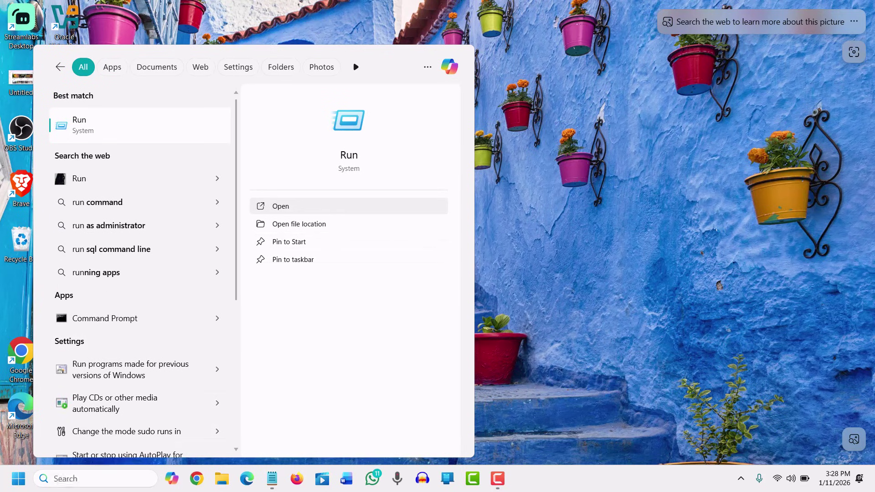
click(281, 206)
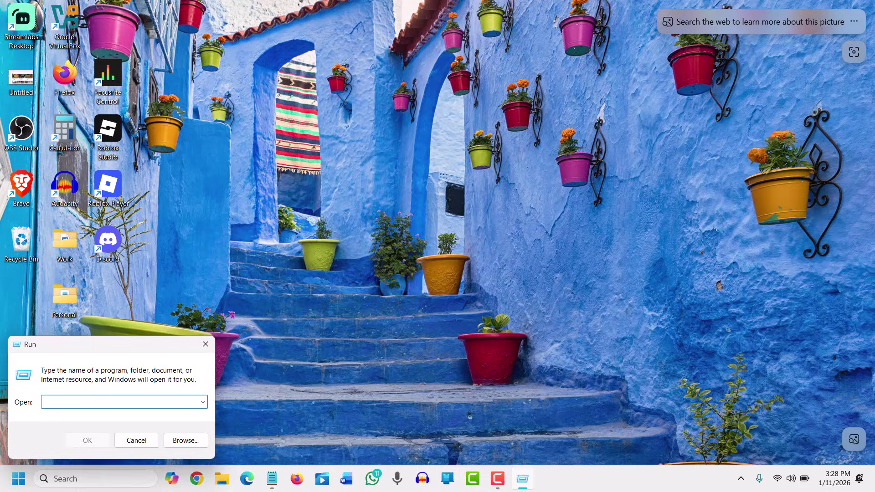
drag(112, 344, 392, 204)
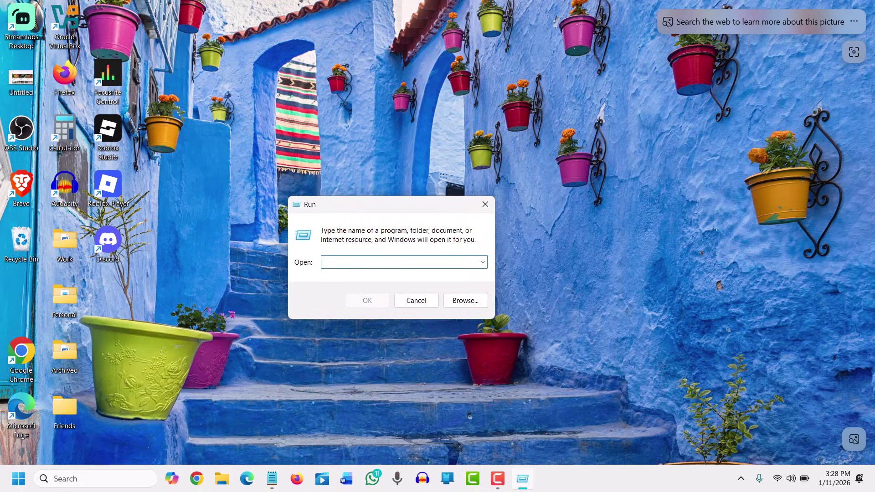
text(temp)
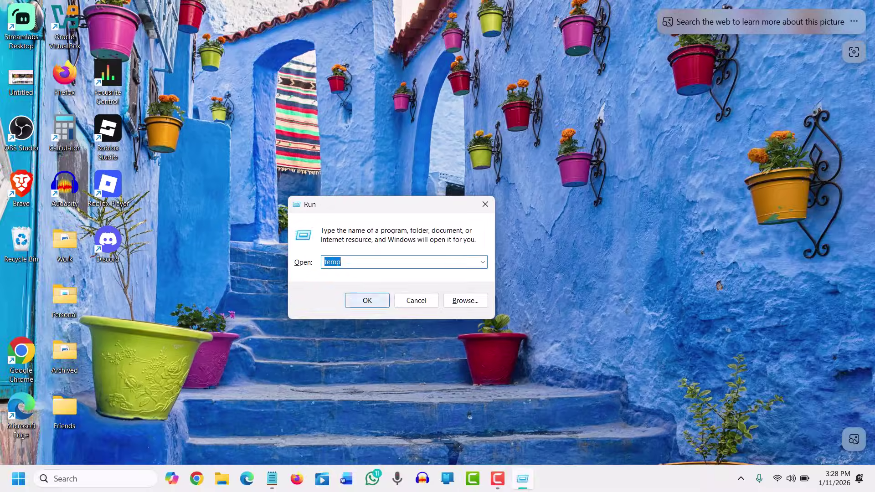
click(388, 327)
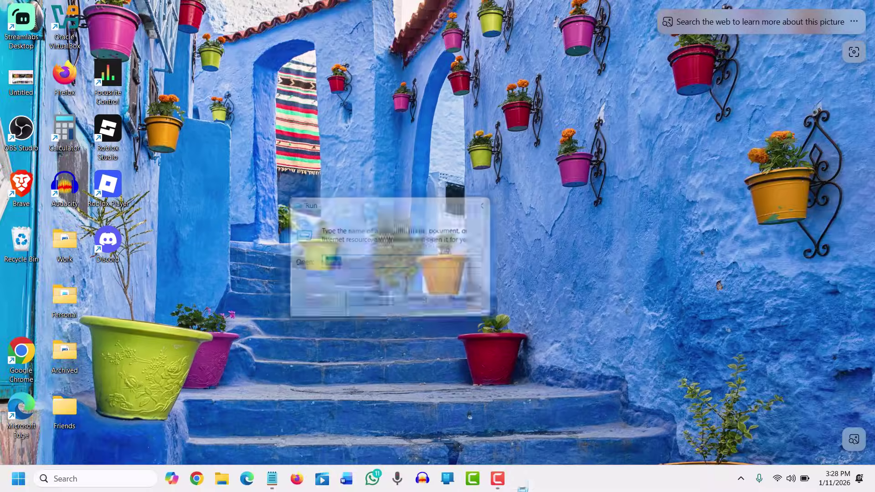
Permanently delete the 63 items in C:\Windows\Temp, skipping in-use files, and close the window.
click(338, 187)
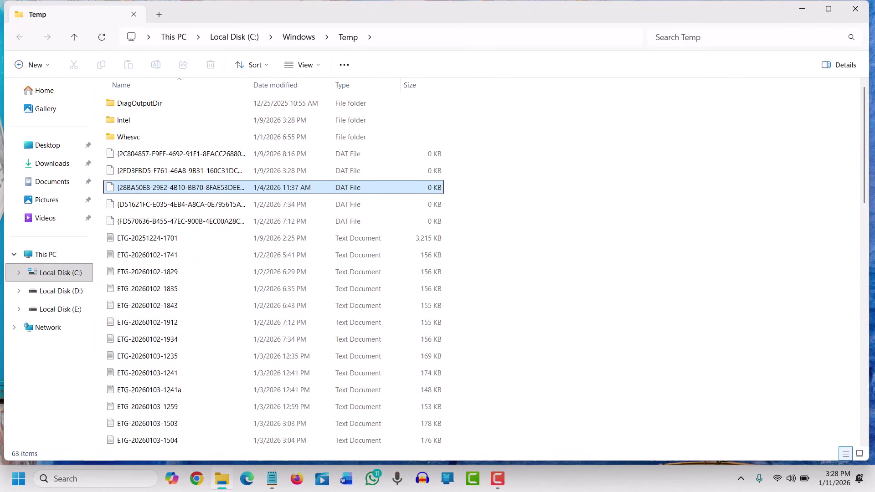
key(ctrl+a)
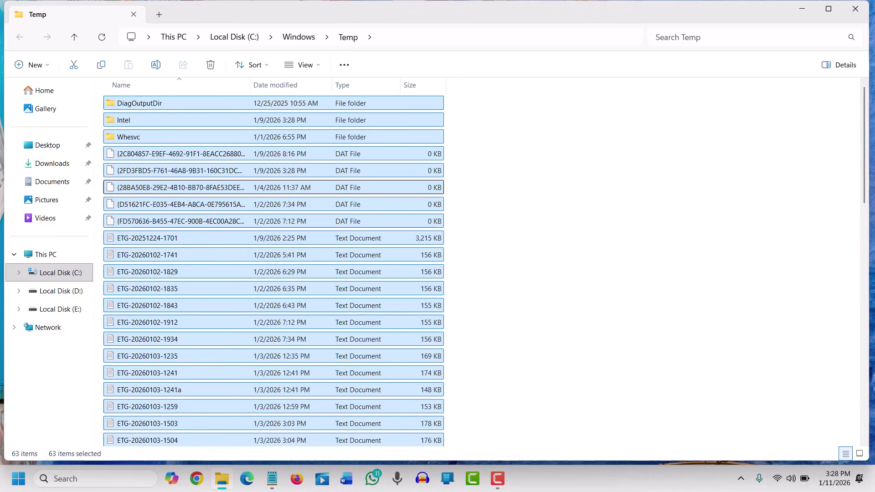
key(shift+Delete)
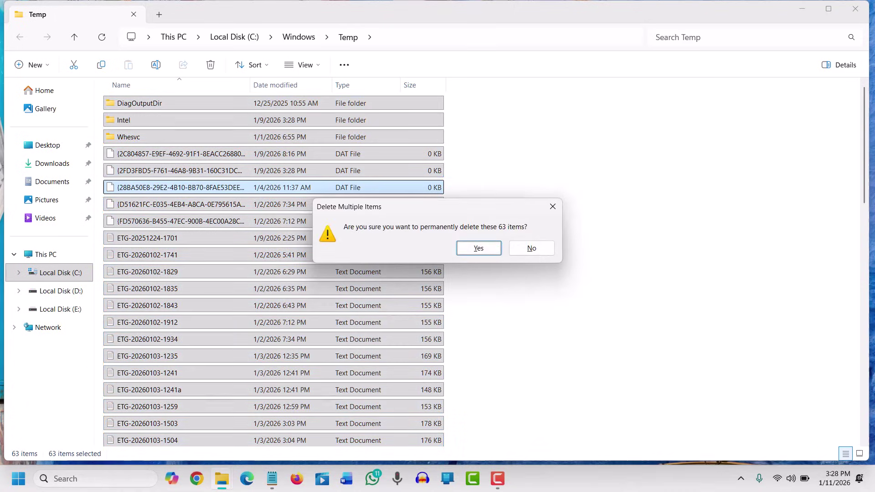
key(Return)
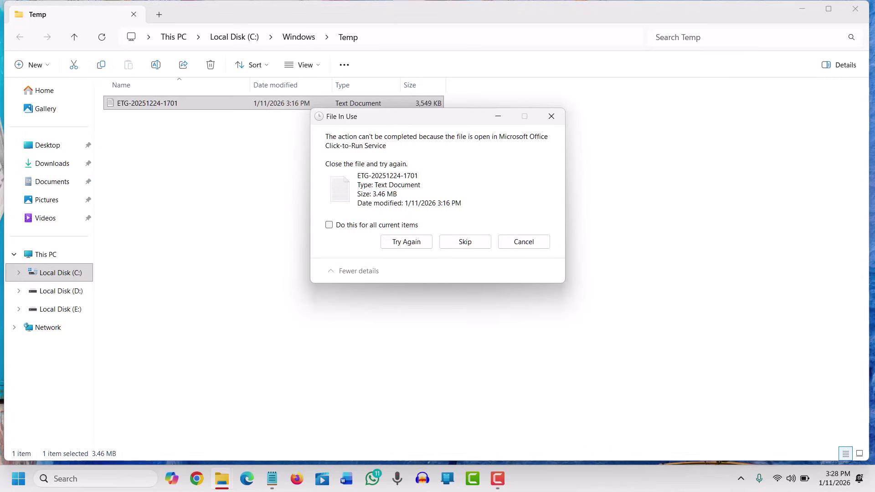
click(329, 225)
click(464, 242)
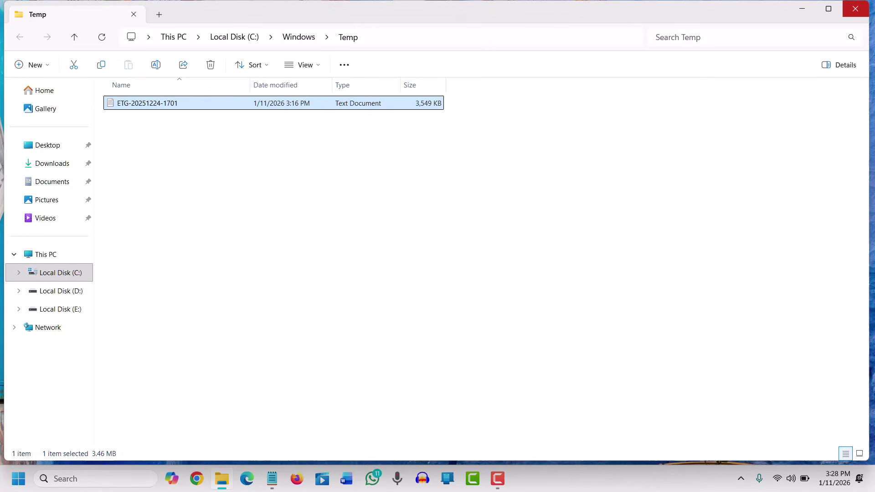
click(856, 9)
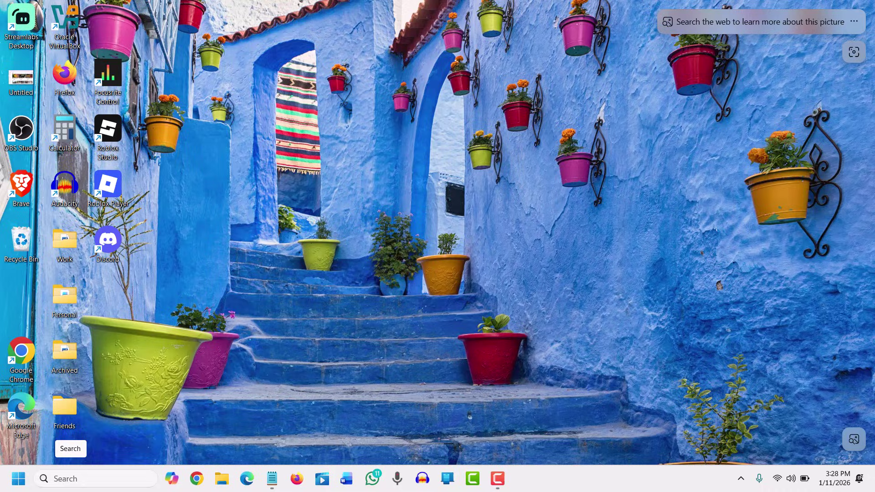
Launch Disk Cleanup by searching 'disk' and scan drive (C:).
click(68, 479)
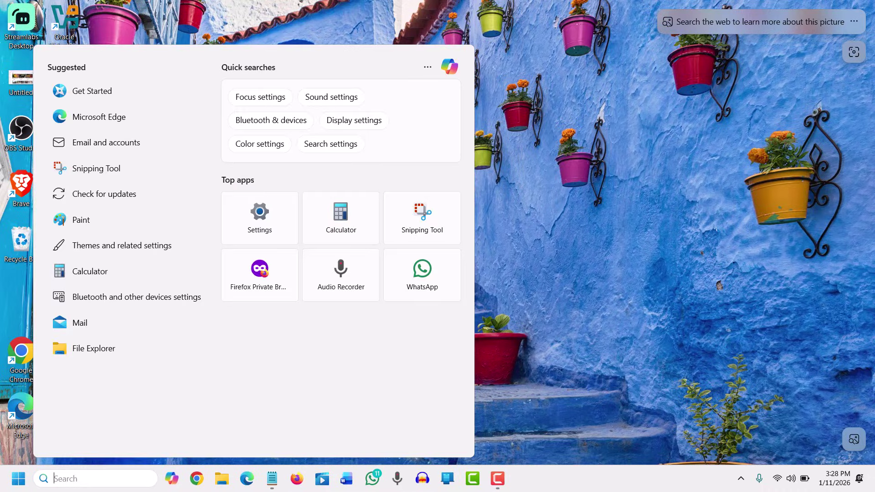
text(disk)
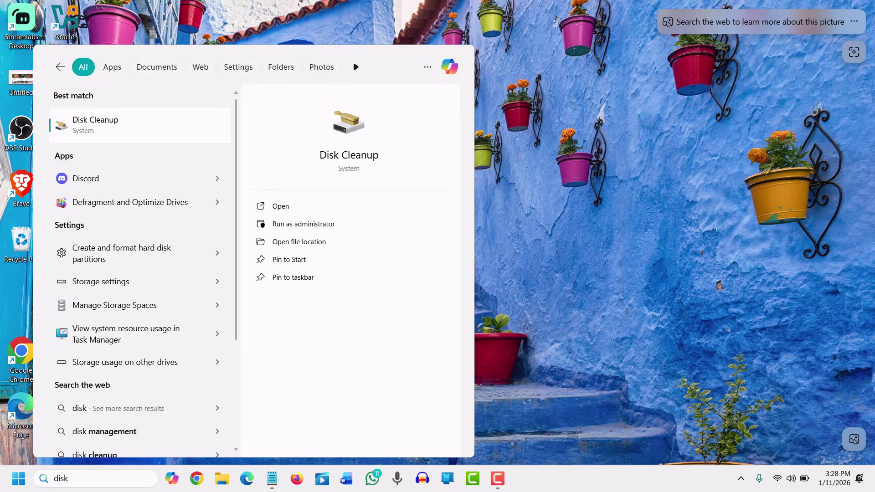
key(Return)
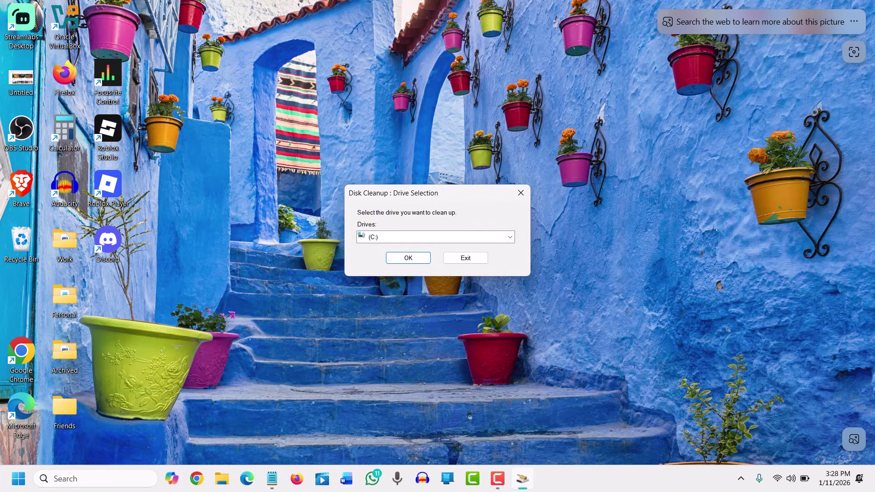
click(510, 237)
click(456, 248)
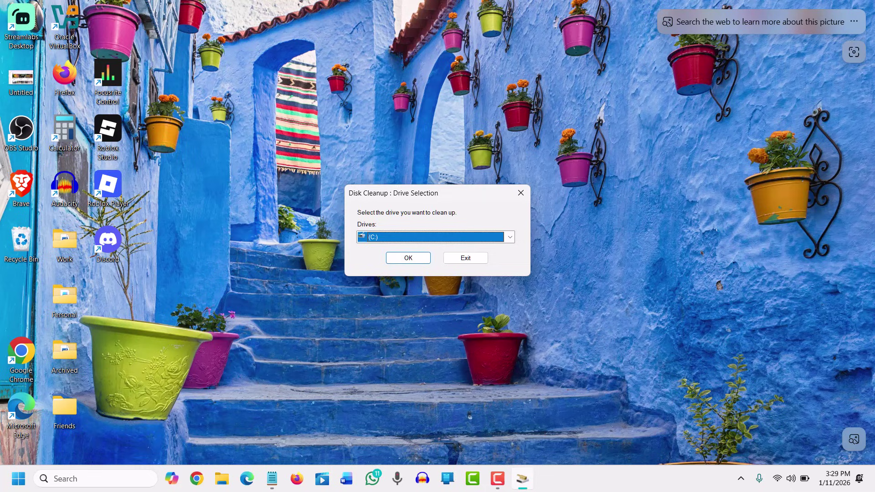
key(Return)
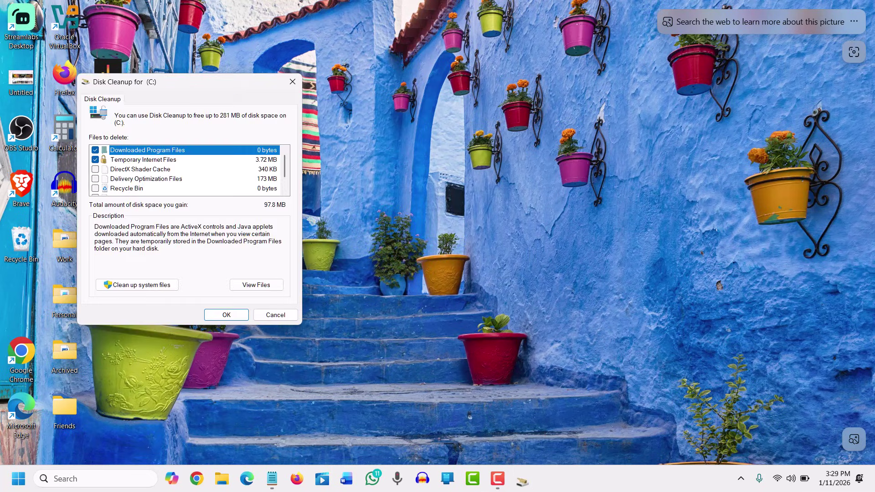
Tick DirectX Shader Cache, Delivery Optimization Files, Recycle Bin and Temporary files, then delete them.
click(96, 169)
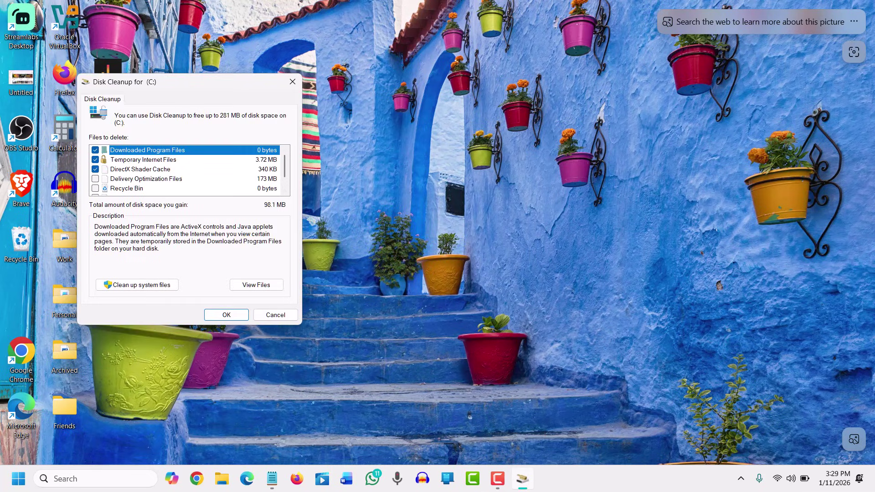
click(95, 179)
click(95, 189)
scroll(95, 188, down, 1)
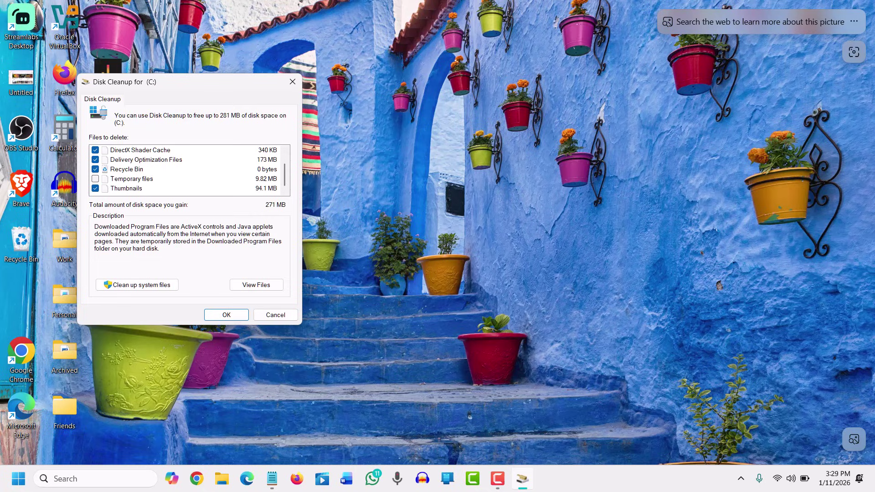
click(95, 179)
scroll(189, 169, up, 1)
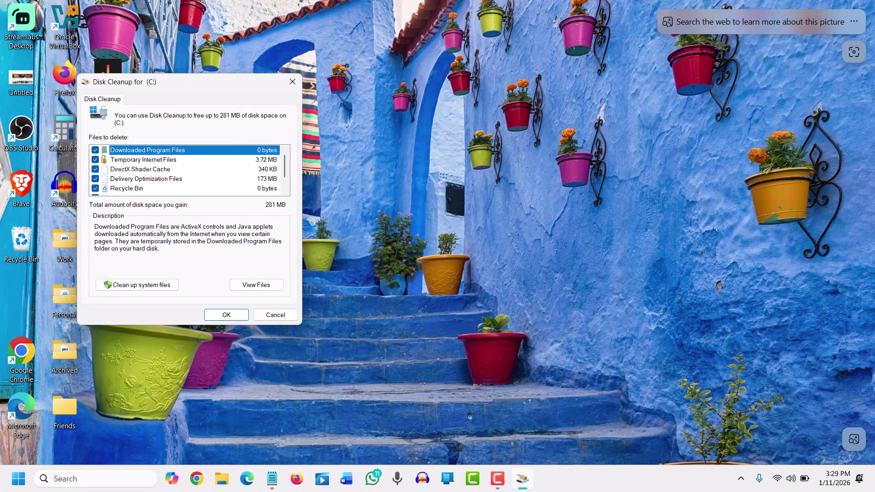
scroll(189, 169, down, 1)
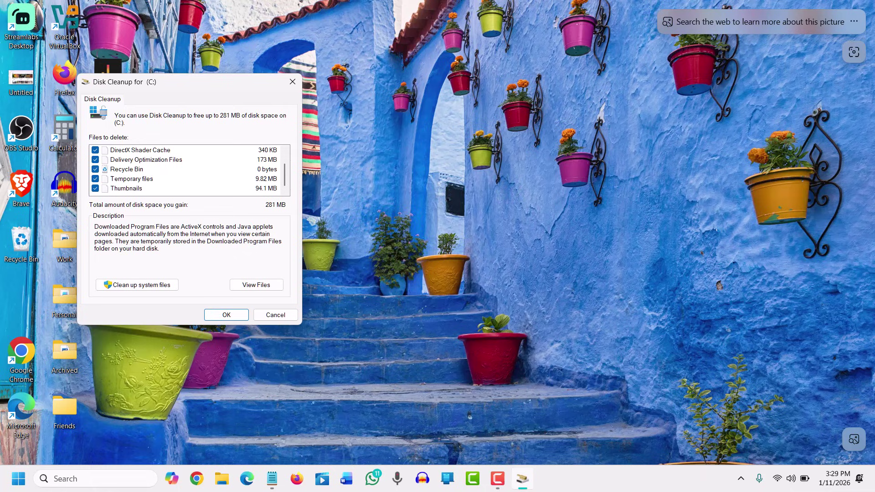
click(226, 315)
click(457, 246)
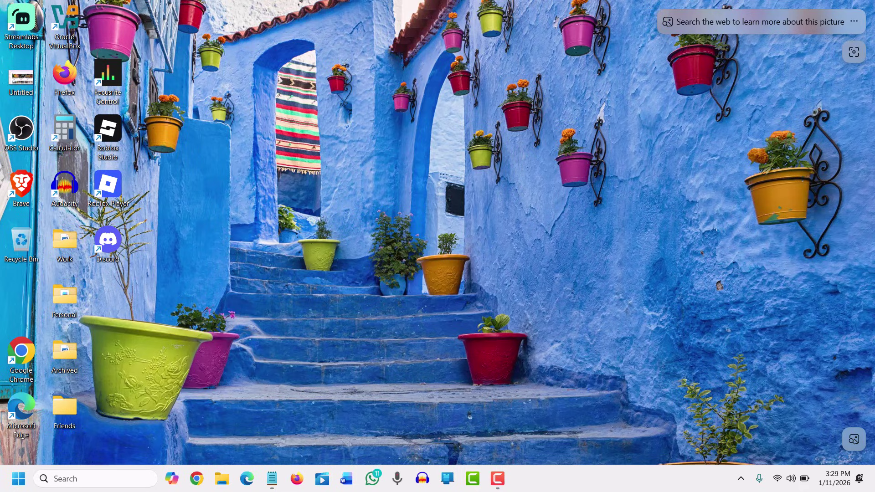
Navigate a new File Explorer window to C:\Windows\SoftwareDistribution.
click(222, 479)
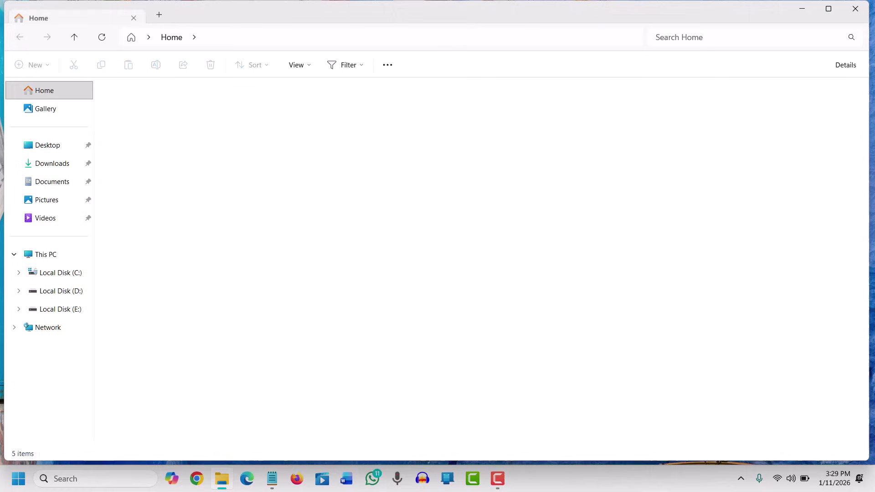
click(55, 273)
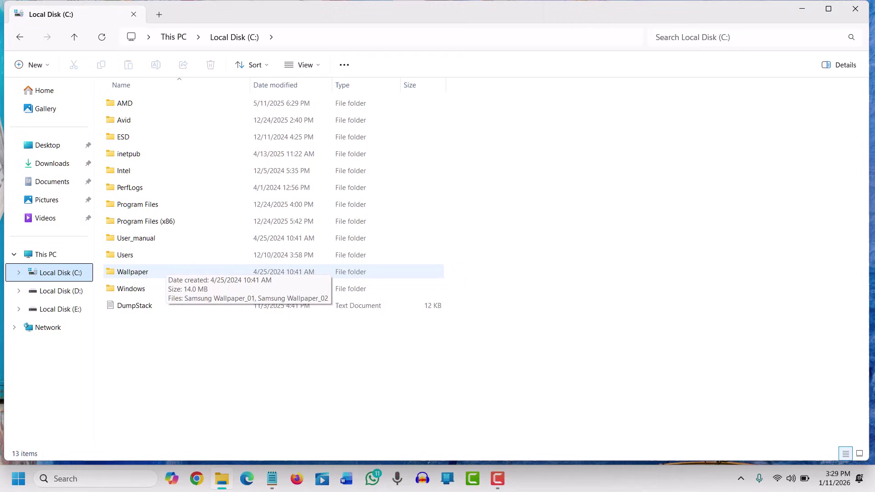
double_click(131, 289)
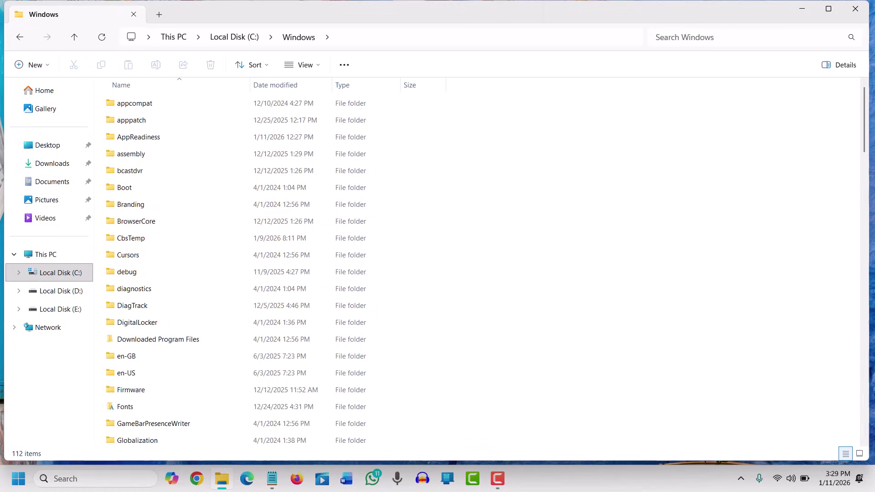
scroll(137, 297, down, 7)
scroll(137, 304, down, 8)
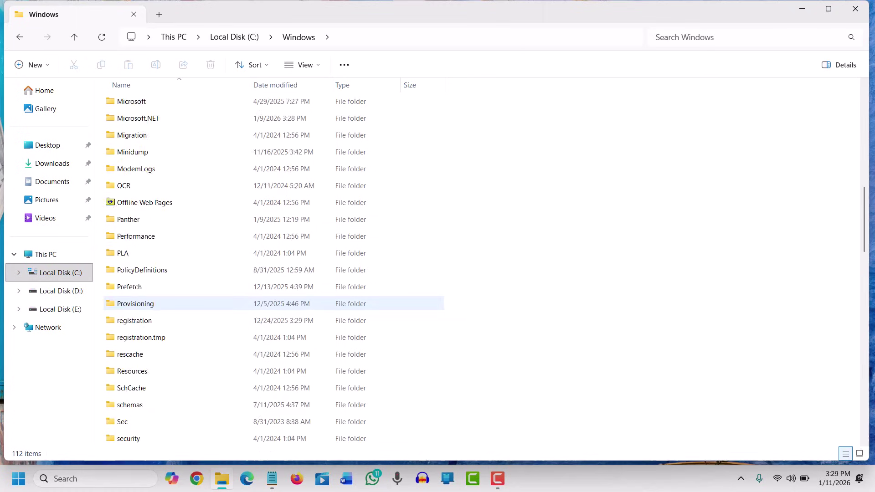
scroll(137, 303, down, 2)
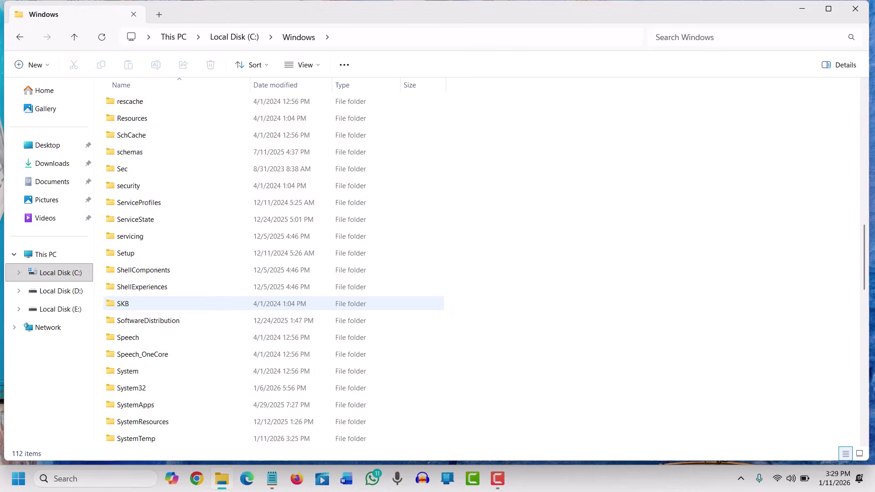
click(136, 270)
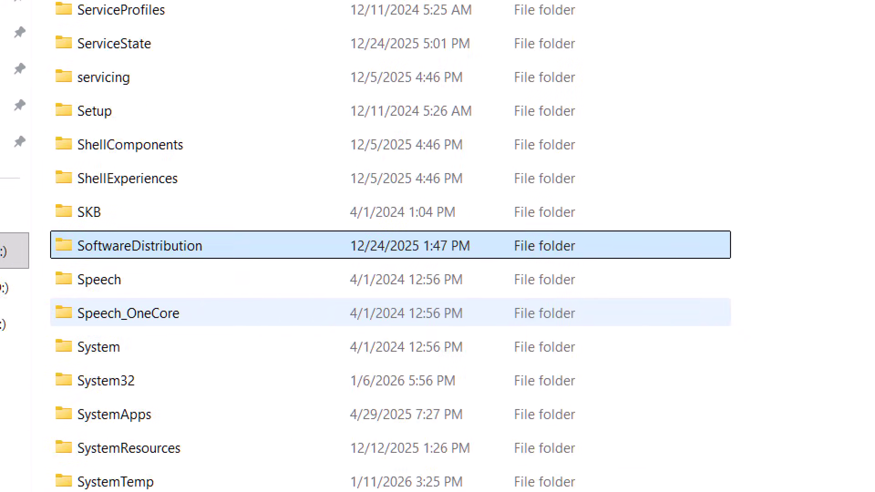
key(Return)
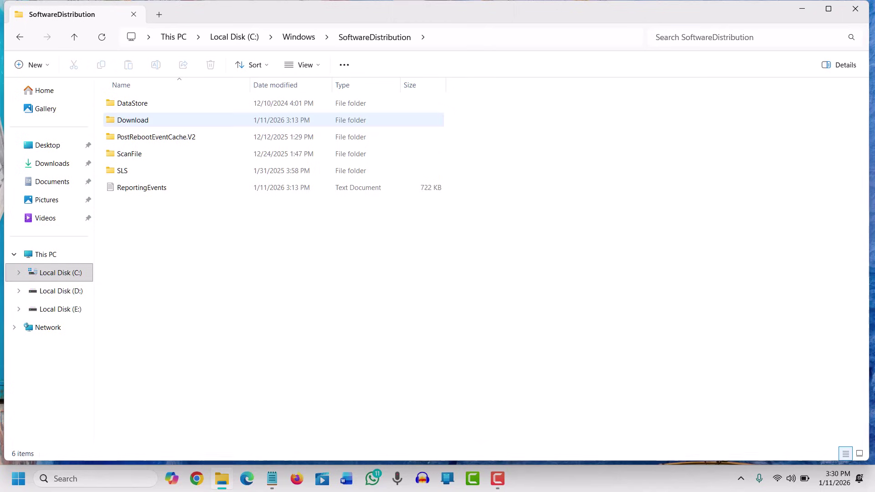
Open the Download folder, select all its items and check their combined size in Properties.
double_click(132, 120)
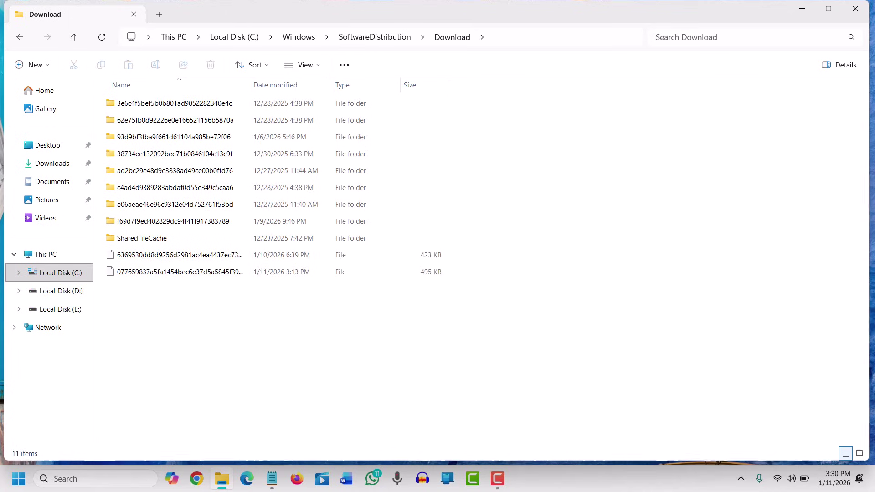
key(ctrl+a)
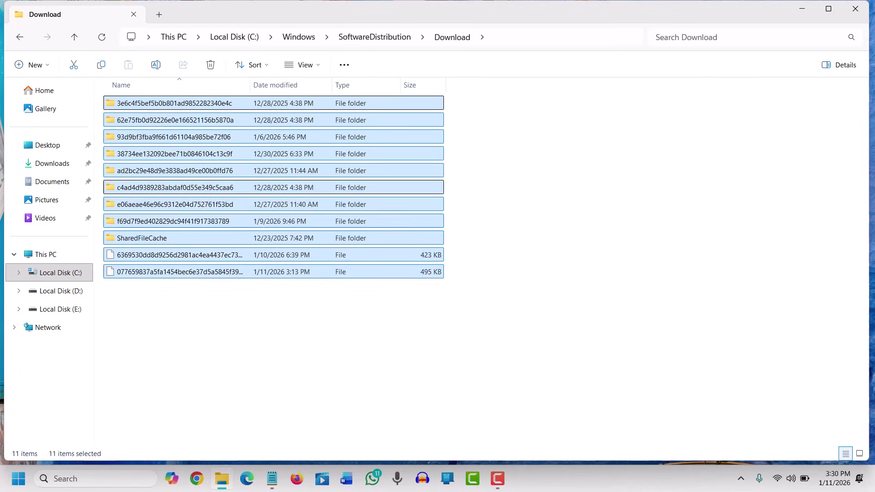
right_click(203, 185)
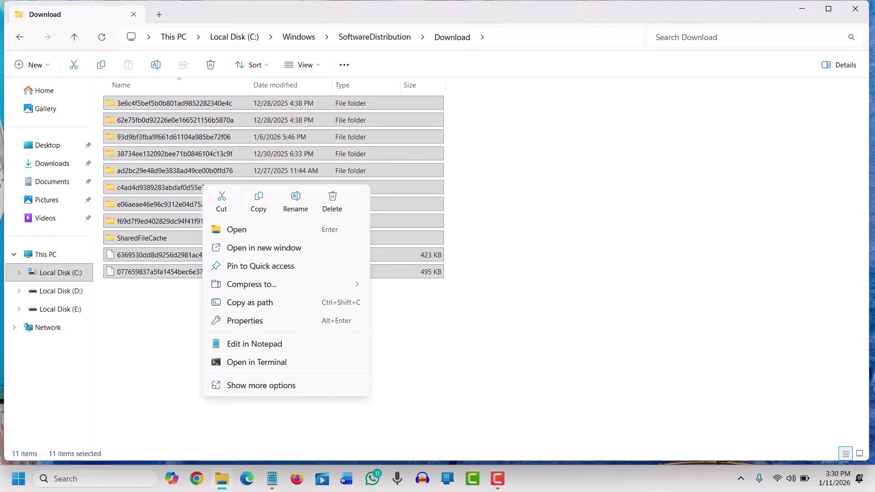
click(255, 385)
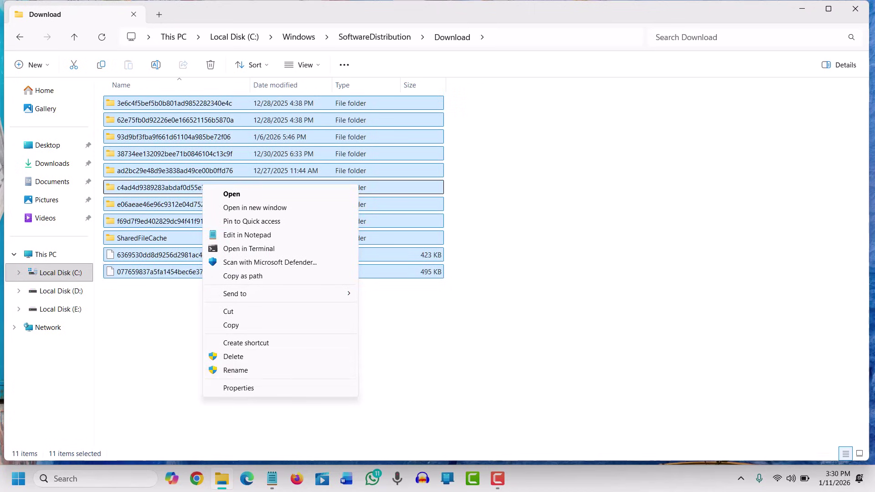
click(238, 388)
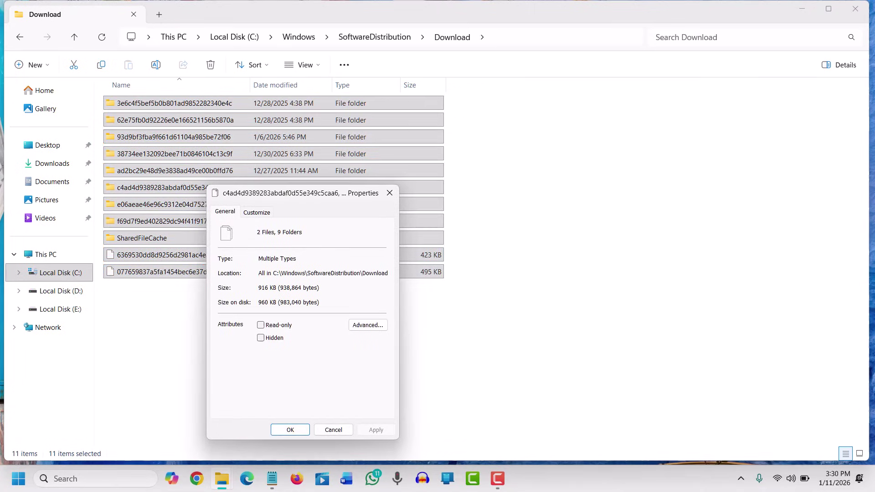
click(334, 430)
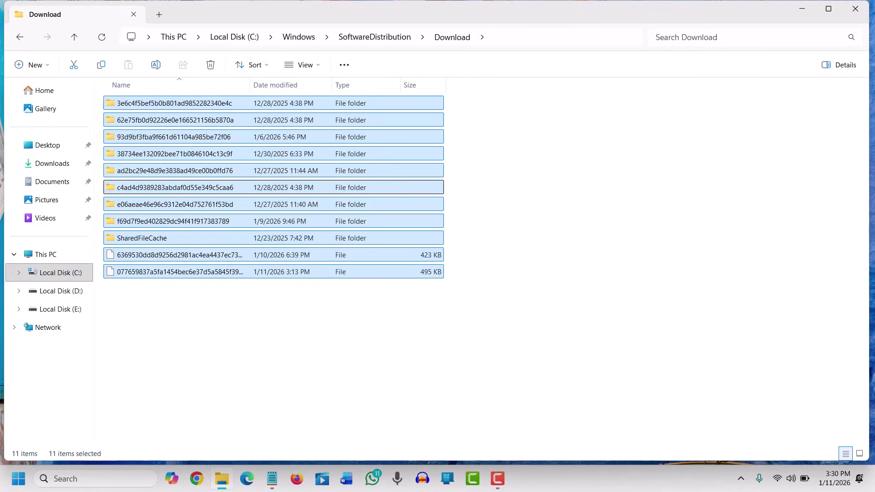
Permanently delete all 11 cached update items, granting administrator permission.
key(shift+Delete)
key(Return)
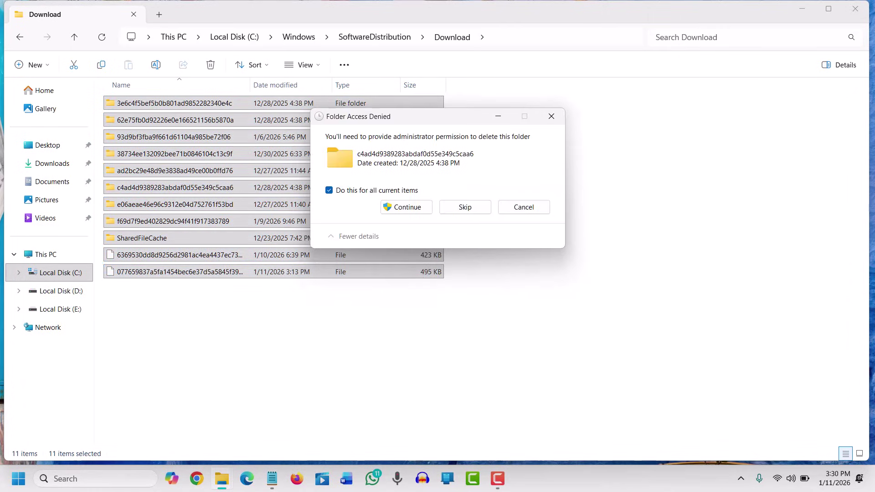
key(Return)
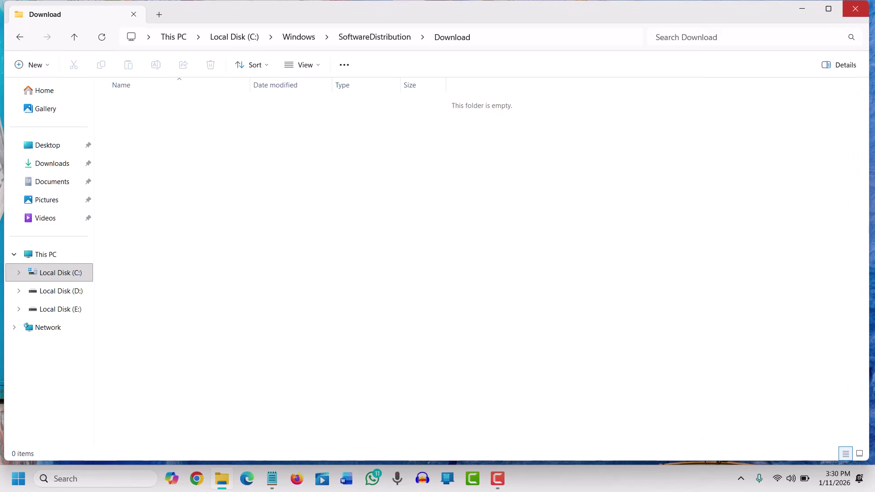
Close Explorer and open the Storage settings page by searching 'stor'.
click(856, 9)
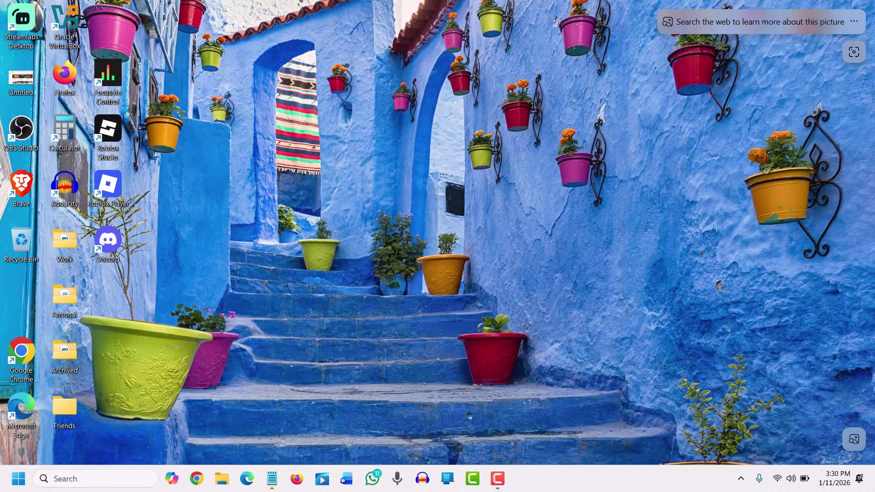
click(96, 479)
text(s)
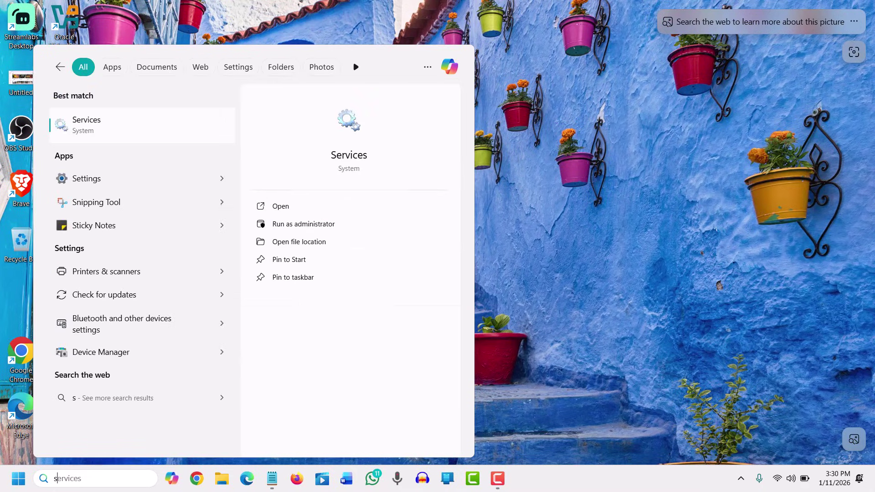
text(tor)
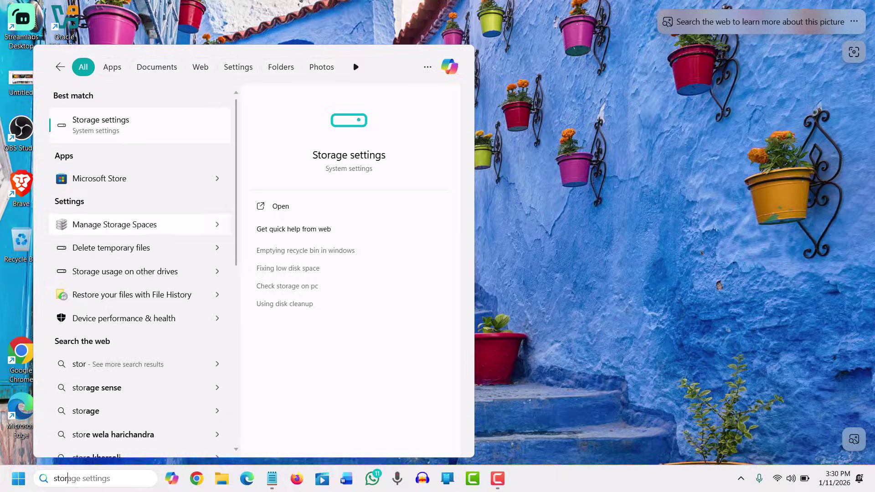
key(Return)
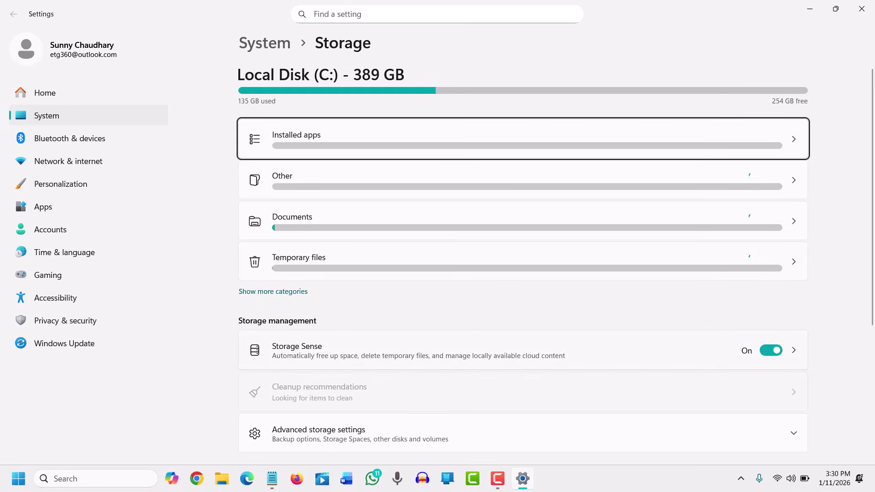
scroll(523, 259, down, 1)
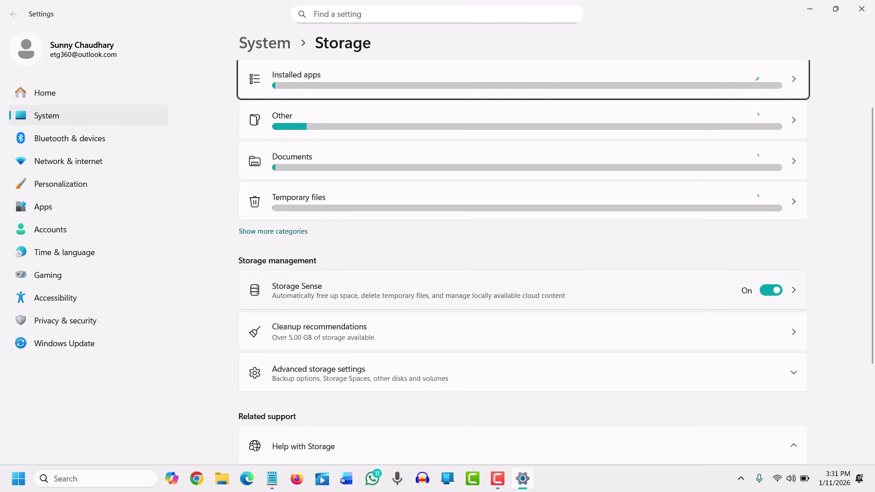
click(410, 290)
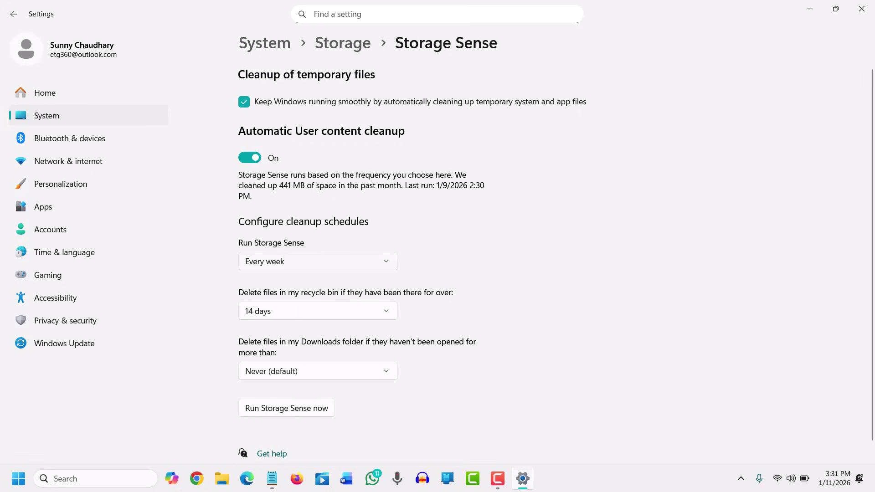
click(318, 261)
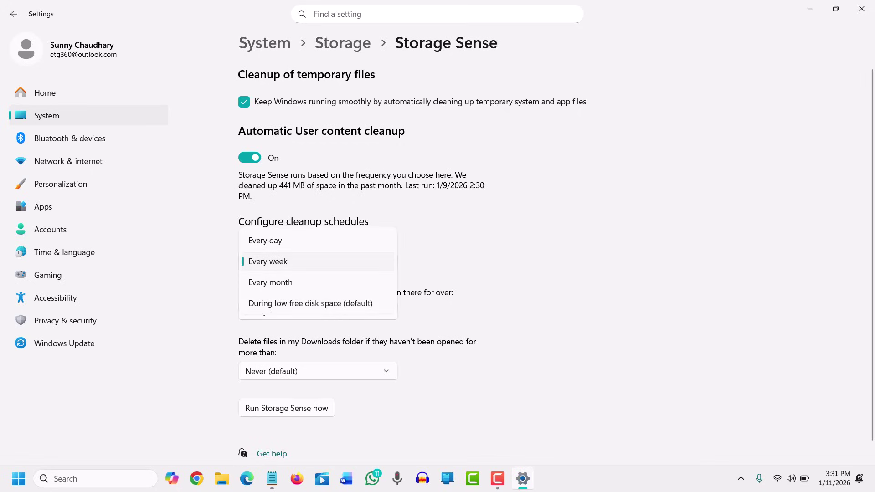
click(319, 261)
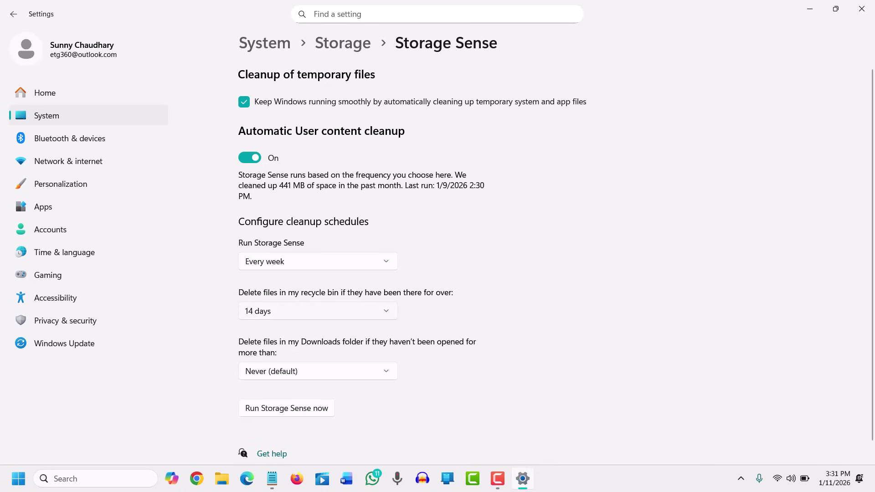
click(319, 311)
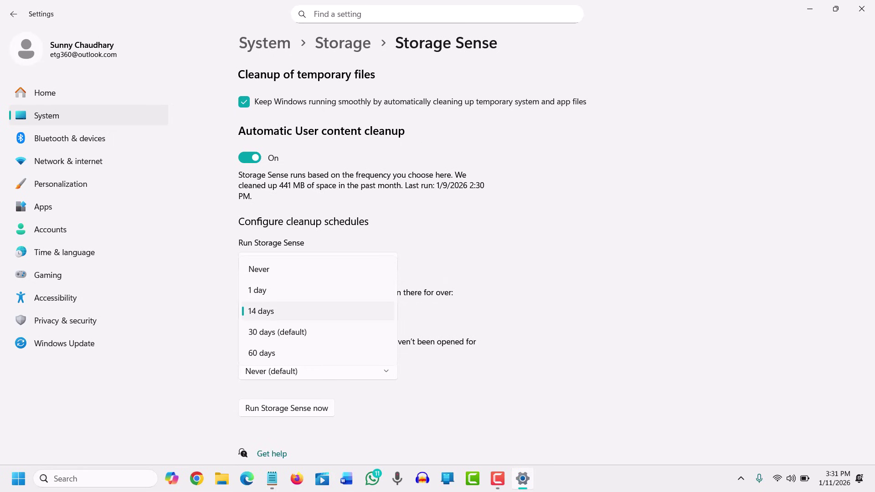
key(Escape)
scroll(556, 258, down, 1)
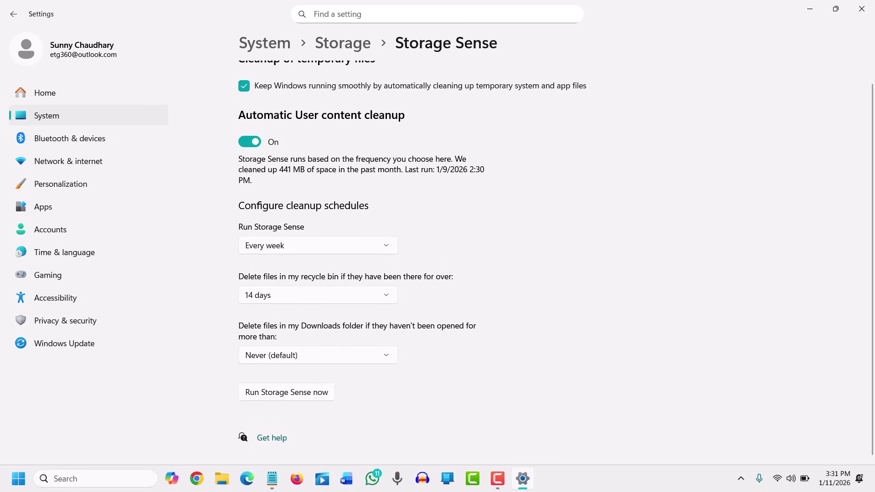
scroll(556, 257, up, 1)
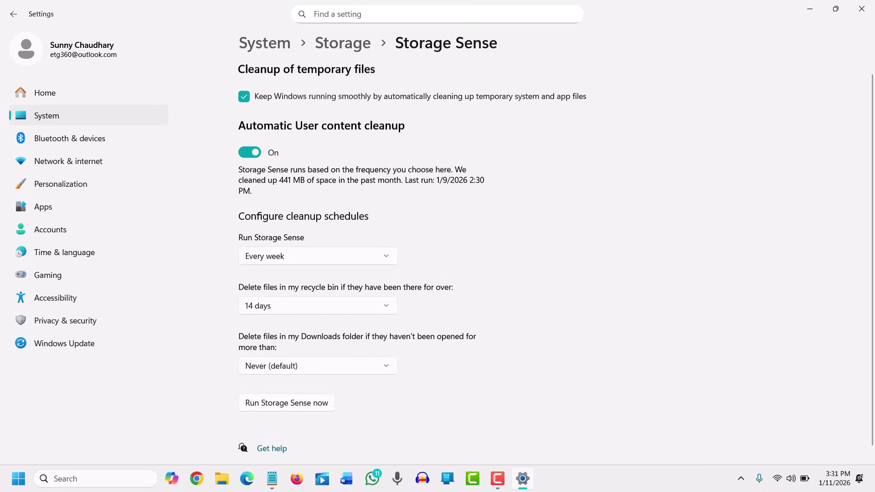
In Cleanup recommendations, tick Downloads and System recovery log files and clean up 5.32 GB.
click(343, 43)
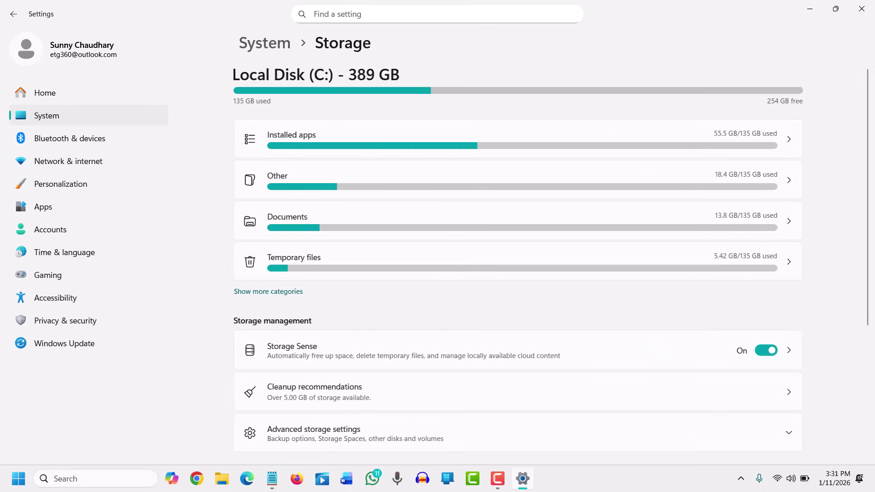
scroll(522, 331, down, 1)
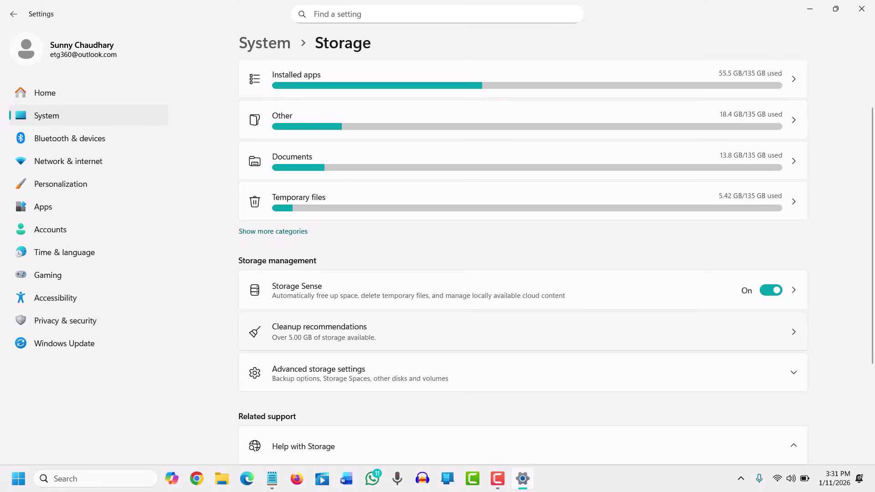
click(523, 331)
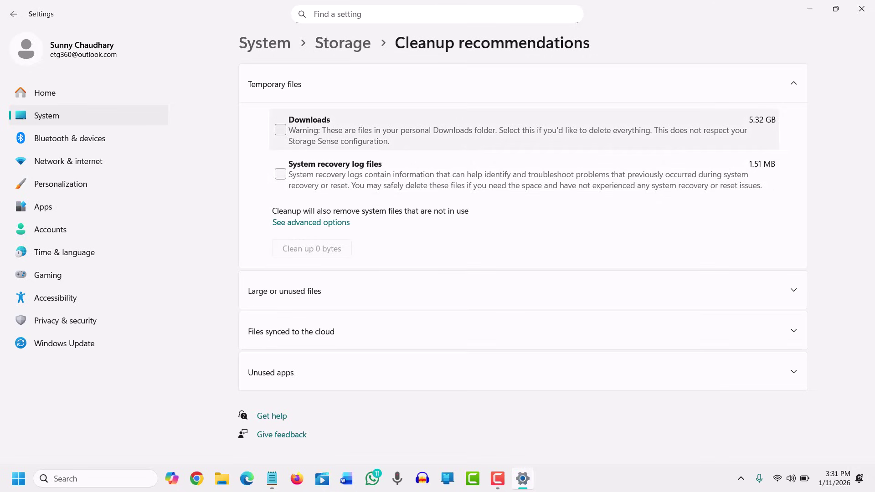
click(281, 130)
click(280, 174)
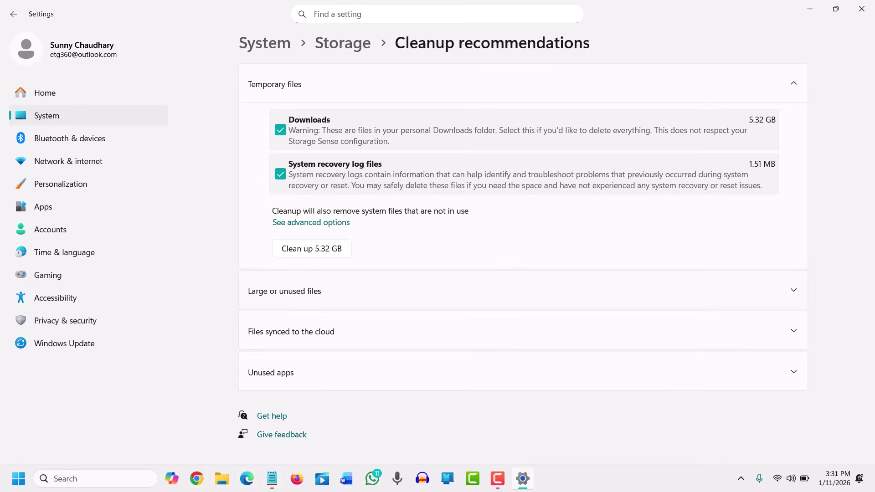
click(312, 249)
click(383, 281)
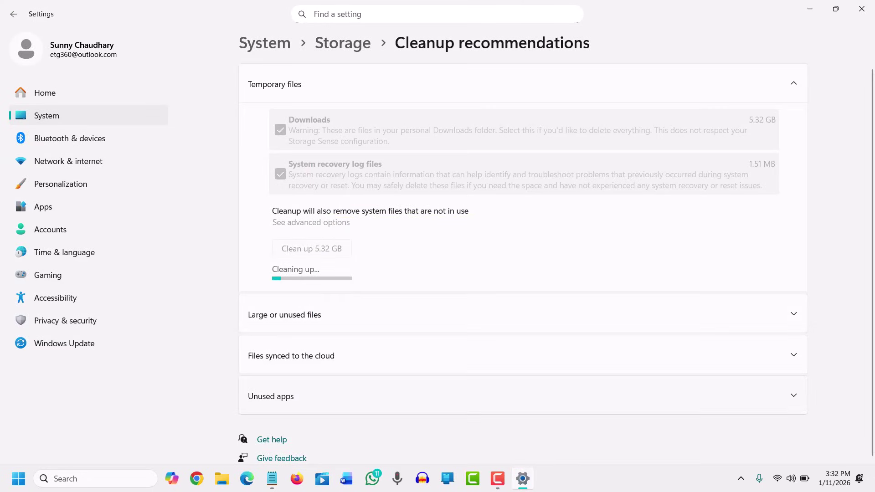
scroll(524, 263, down, 1)
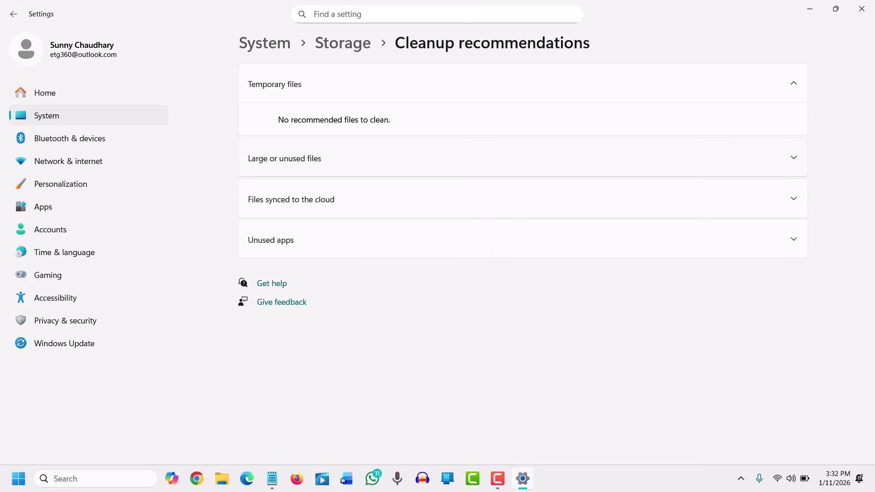
Review the Large or unused files recommendations, then close Windows Settings.
click(523, 158)
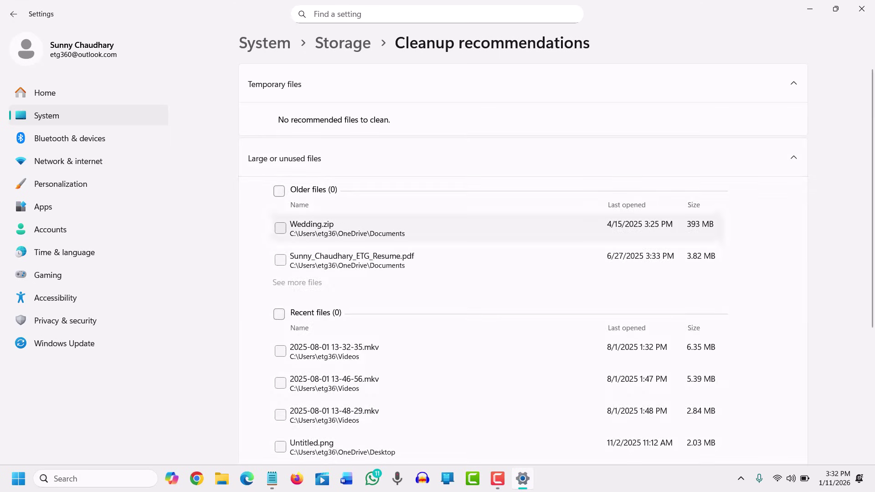
scroll(556, 260, down, 5)
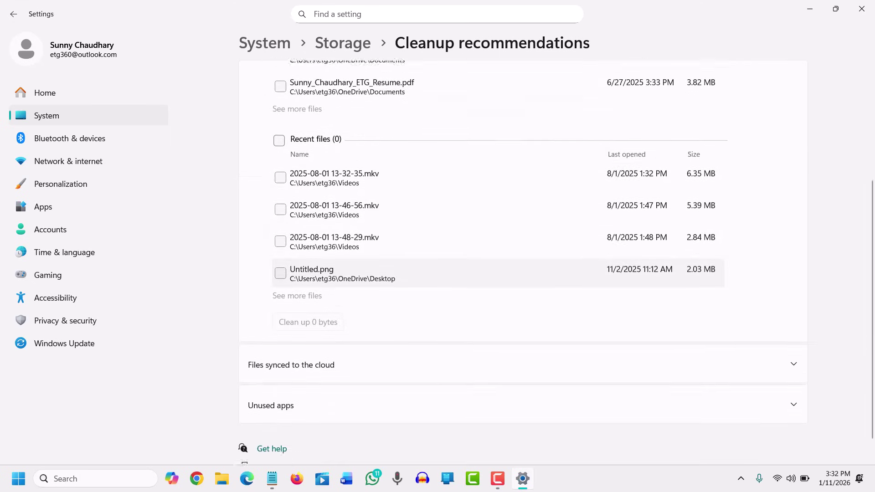
scroll(557, 259, up, 5)
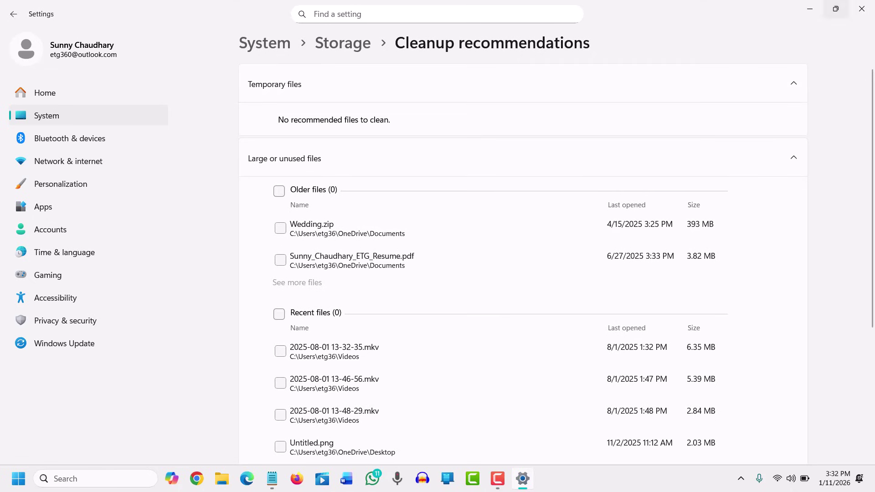
click(862, 9)
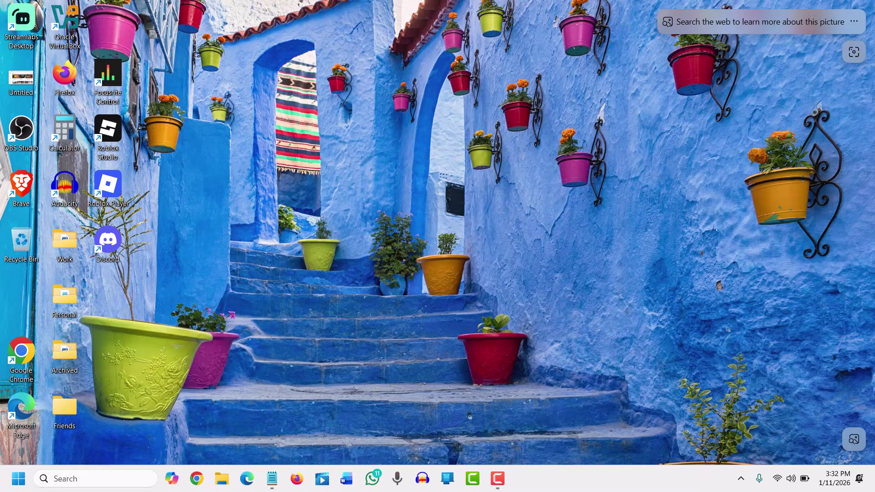